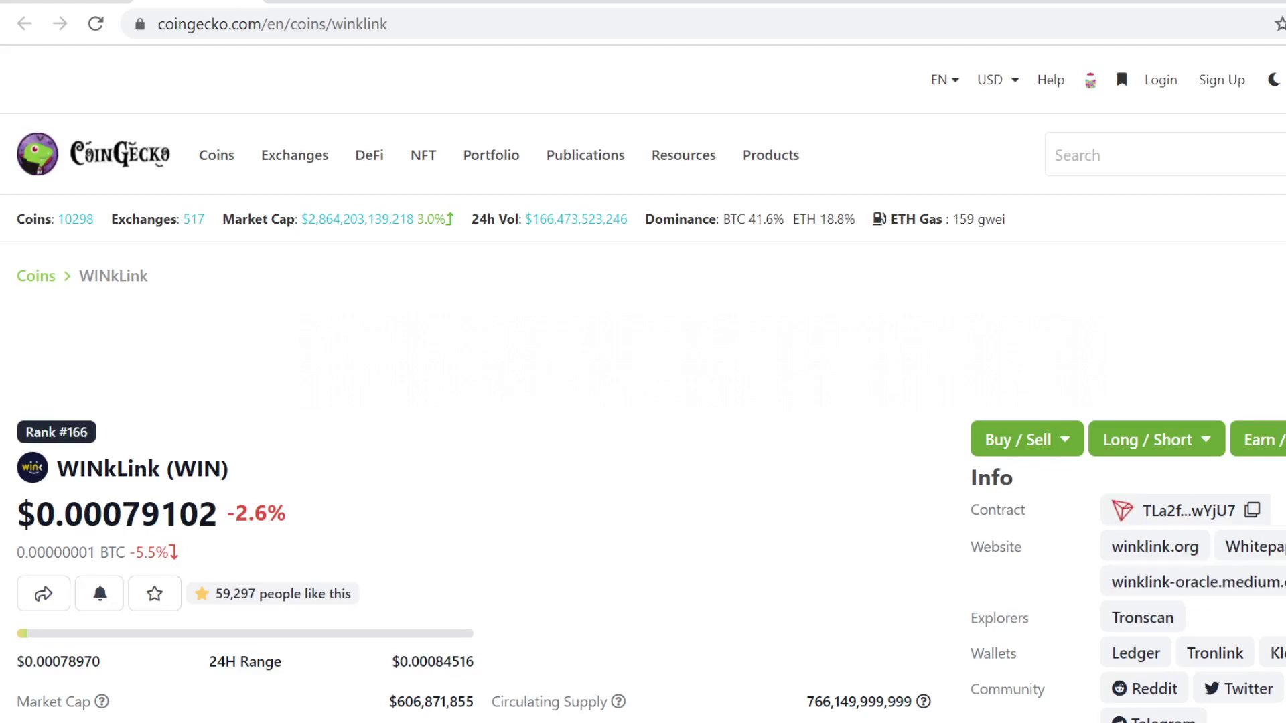
scroll(678, 379, down, 1)
scroll(677, 379, down, 6)
scroll(655, 362, down, 7)
scroll(448, 376, down, 6)
scroll(449, 376, down, 5)
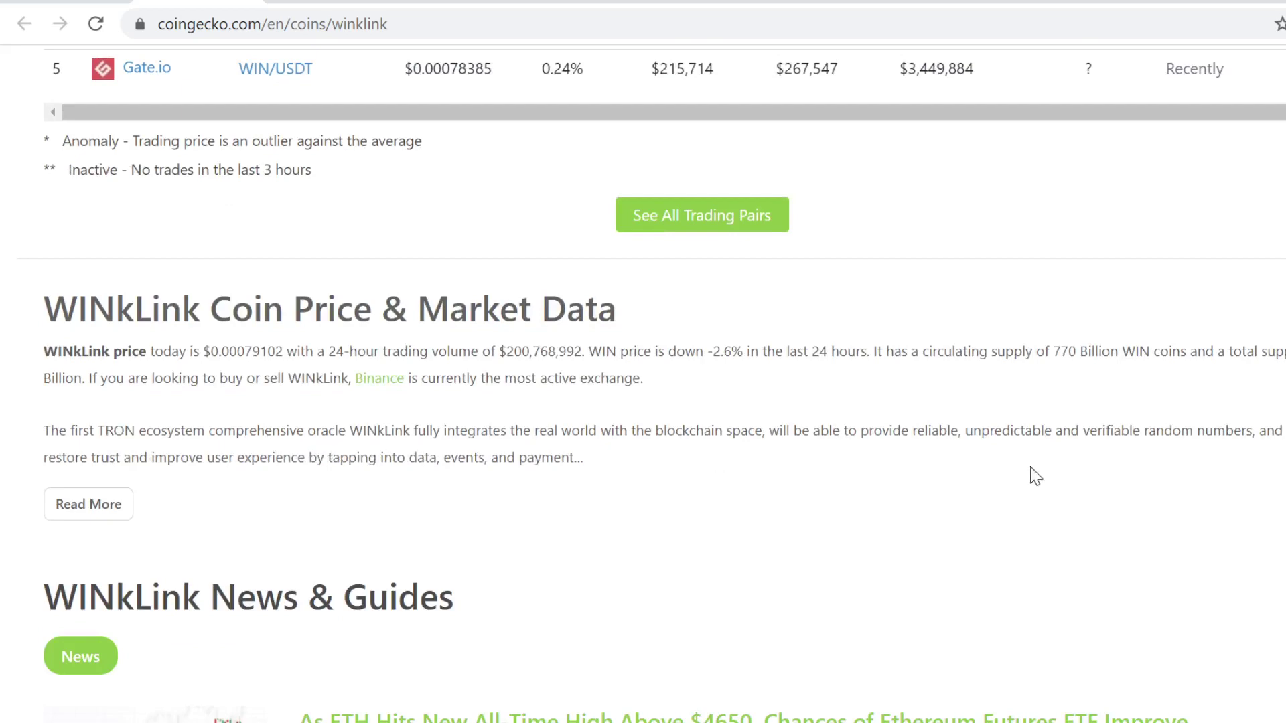
scroll(403, 488, up, 8)
scroll(849, 430, up, 6)
scroll(753, 403, down, 4)
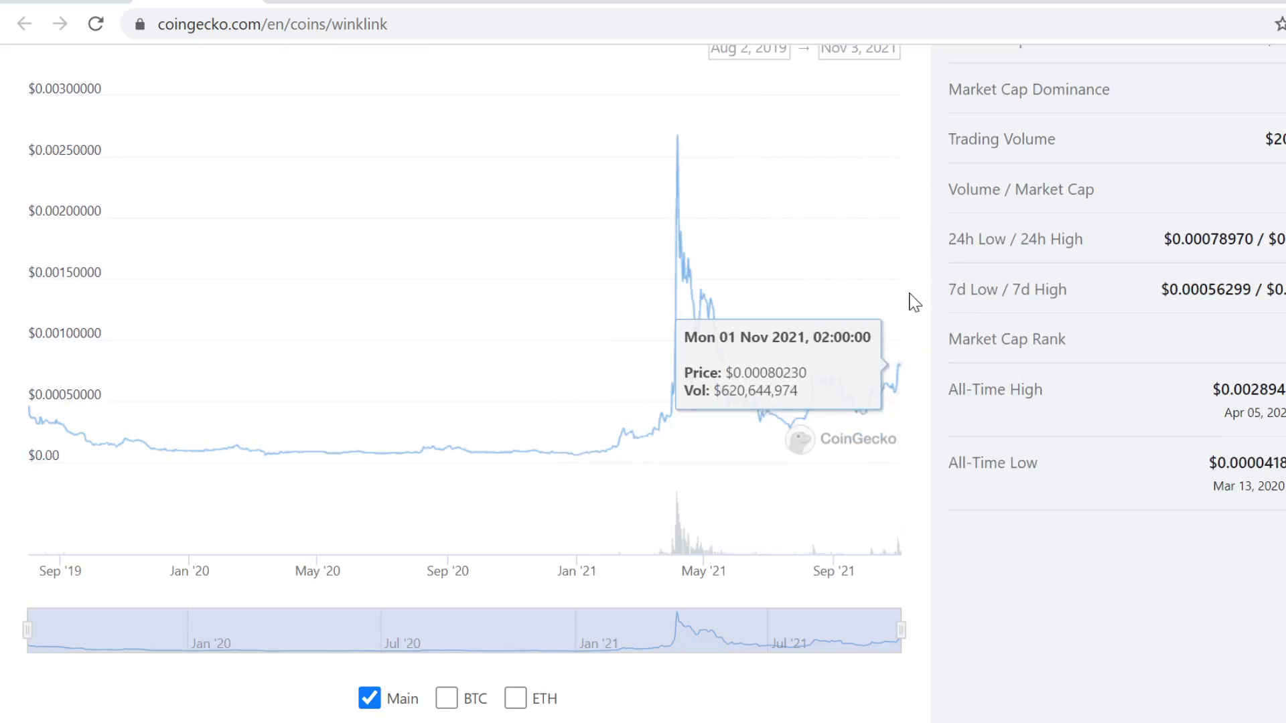
mouse_move(754, 367)
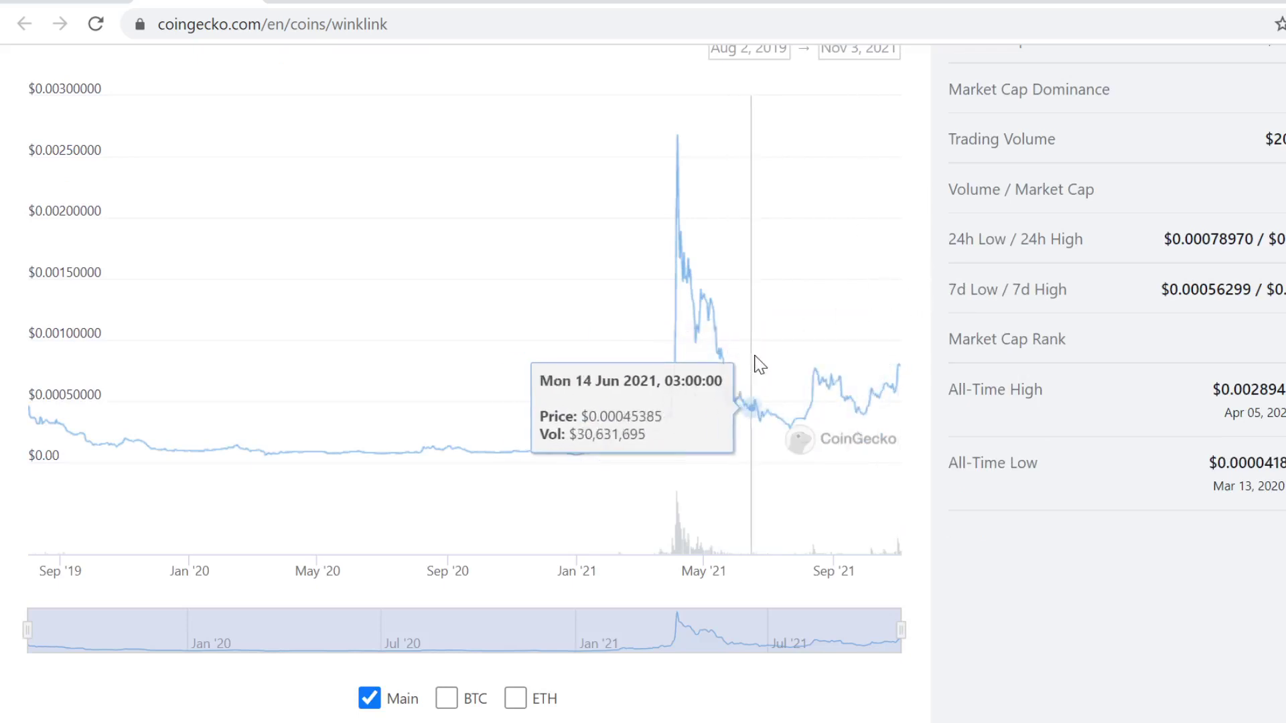
scroll(742, 407, up, 2)
scroll(738, 405, up, 5)
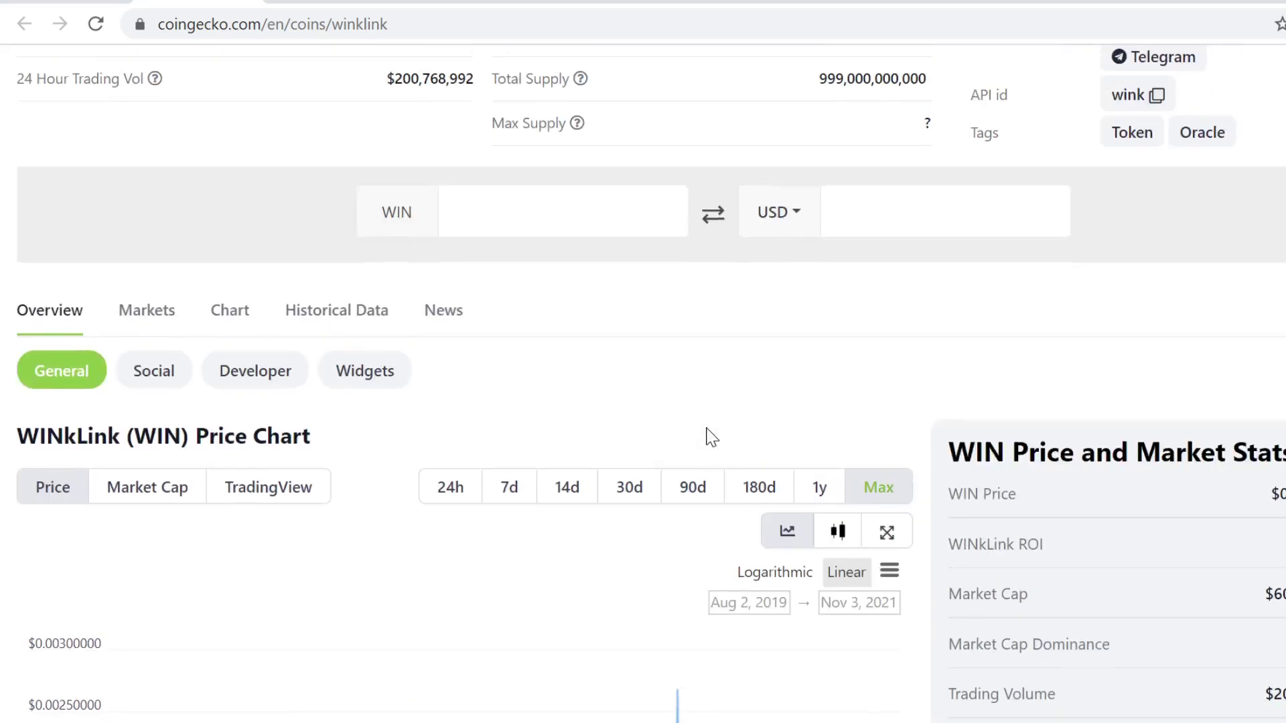
scroll(643, 482, up, 2)
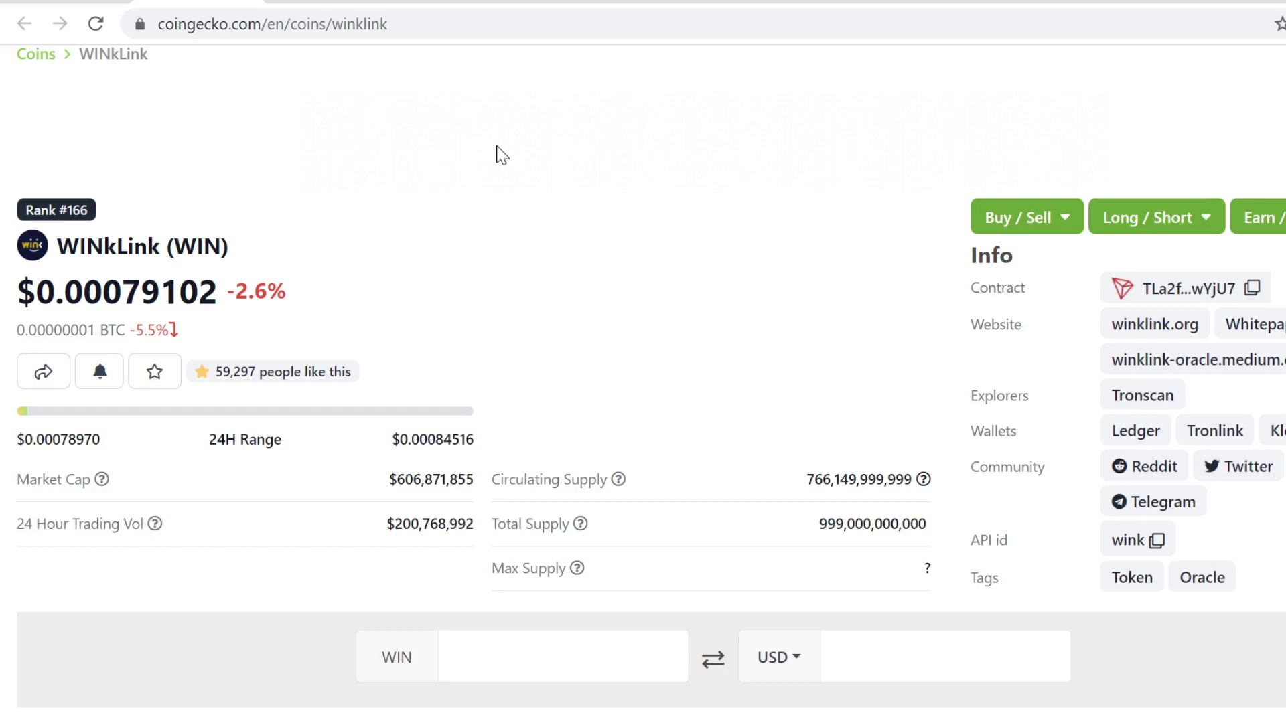
scroll(482, 211, down, 3)
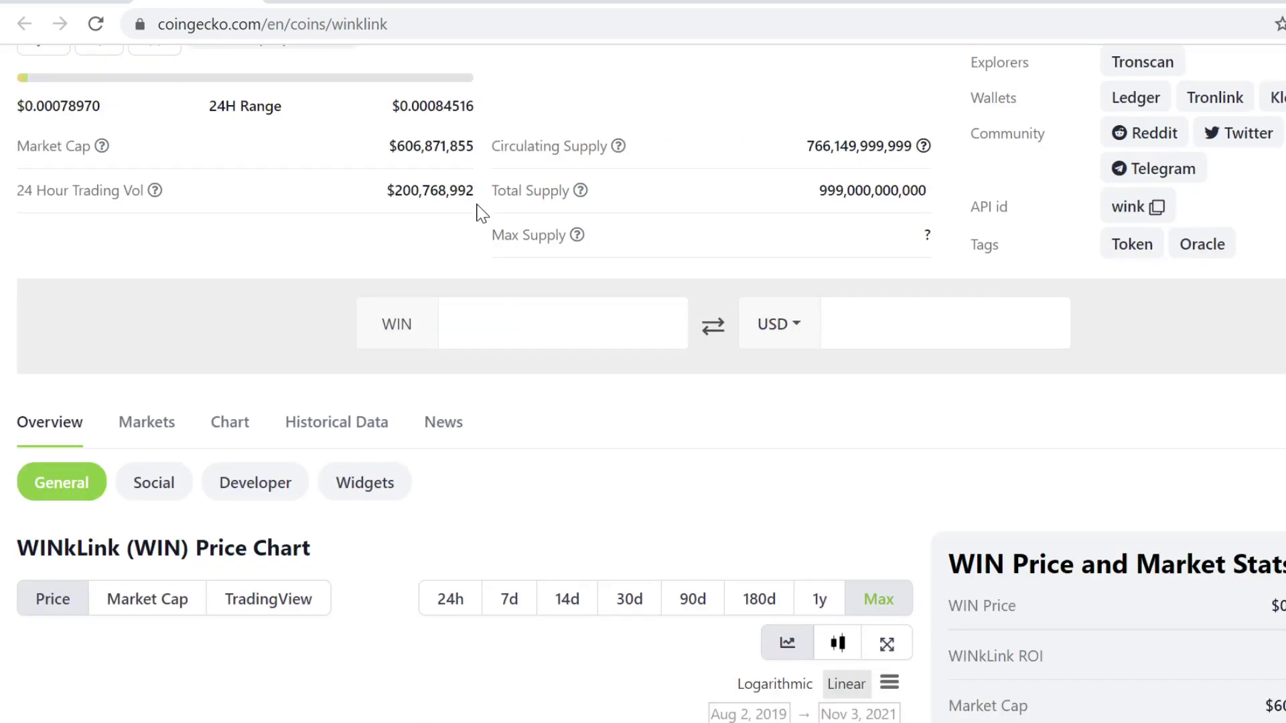
scroll(478, 212, down, 4)
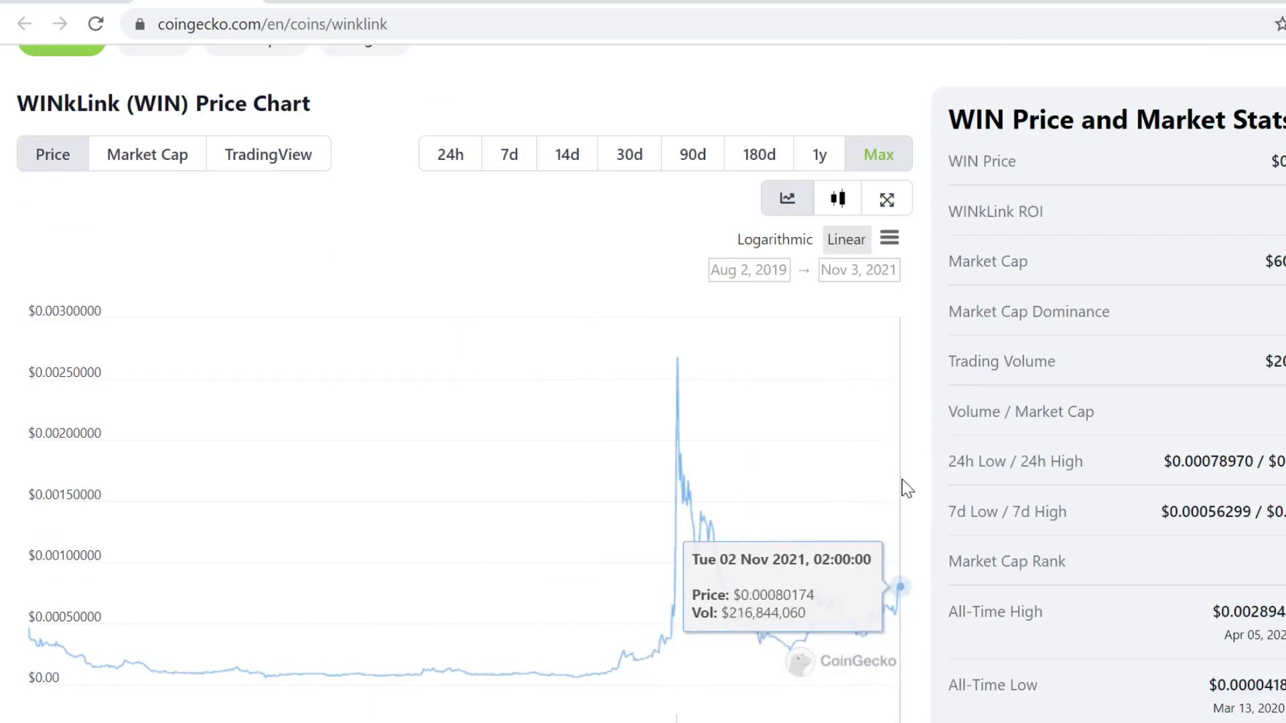
scroll(902, 486, up, 4)
scroll(902, 489, up, 2)
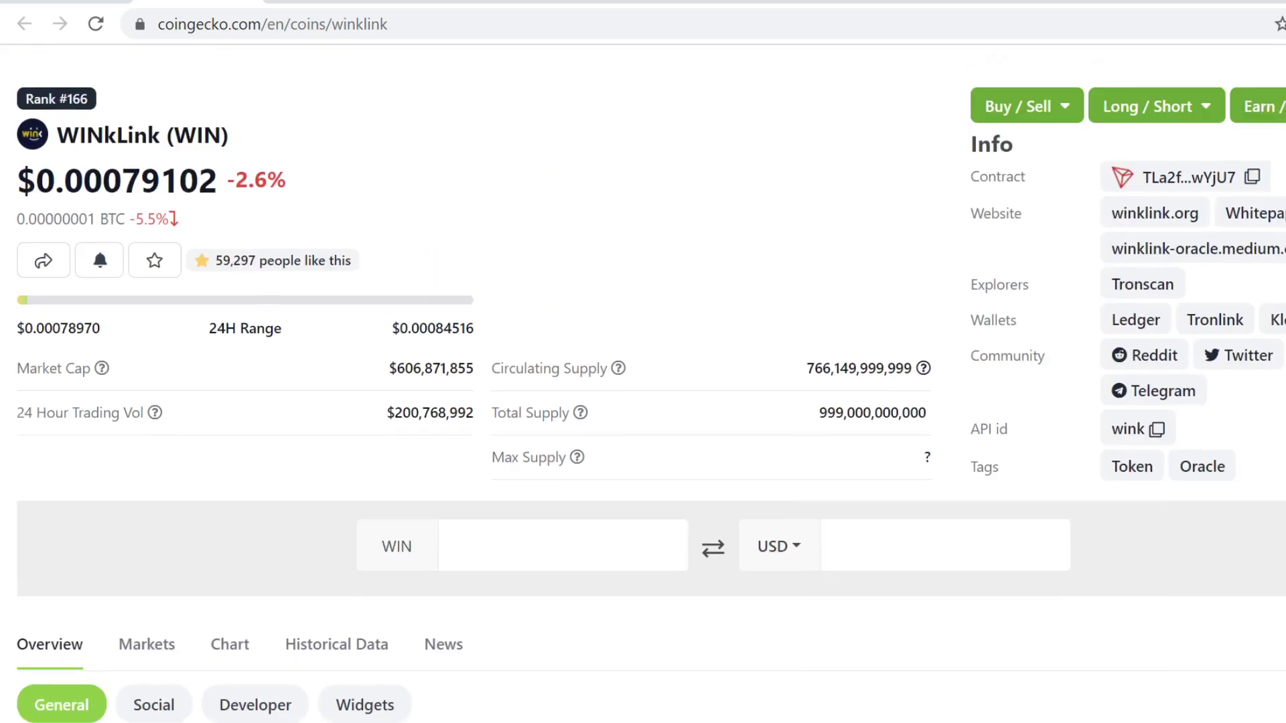
Step: Check WINkLink's market cap, then open Altura (ALU) with its Max price chart
drag(388, 369, 450, 369)
click(512, 337)
scroll(576, 342, up, 2)
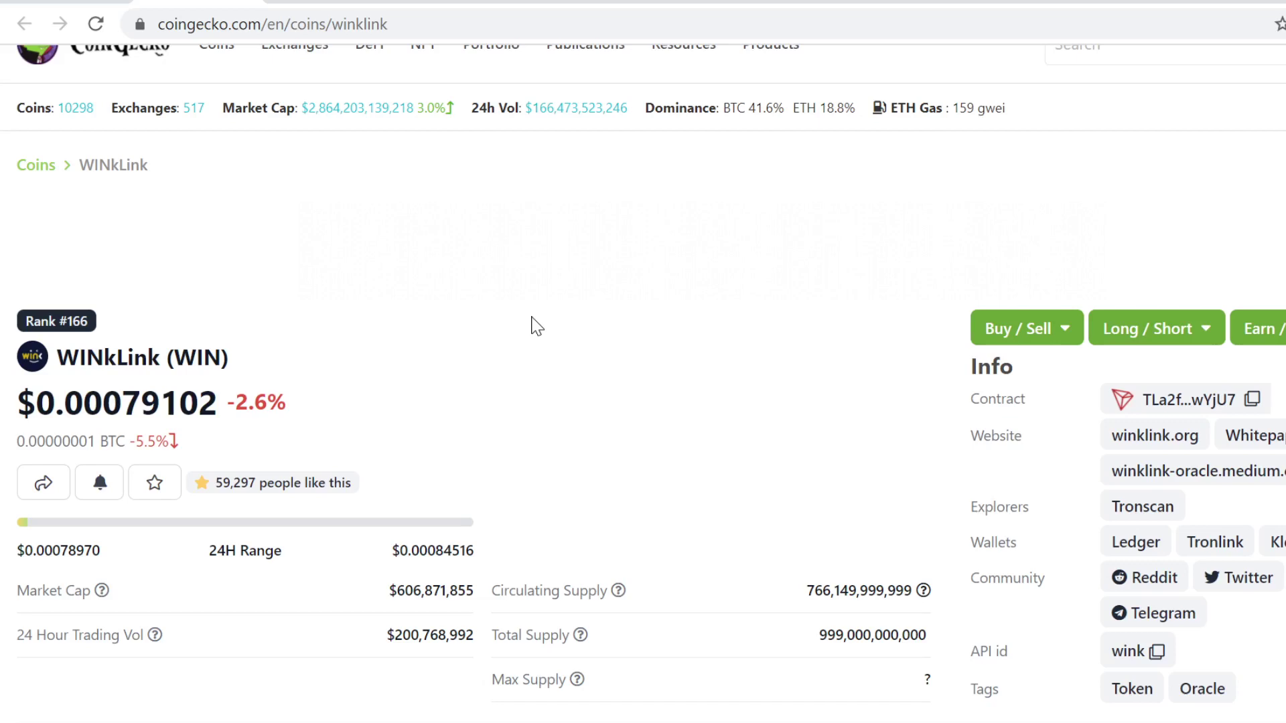
scroll(535, 314, down, 8)
scroll(713, 201, down, 3)
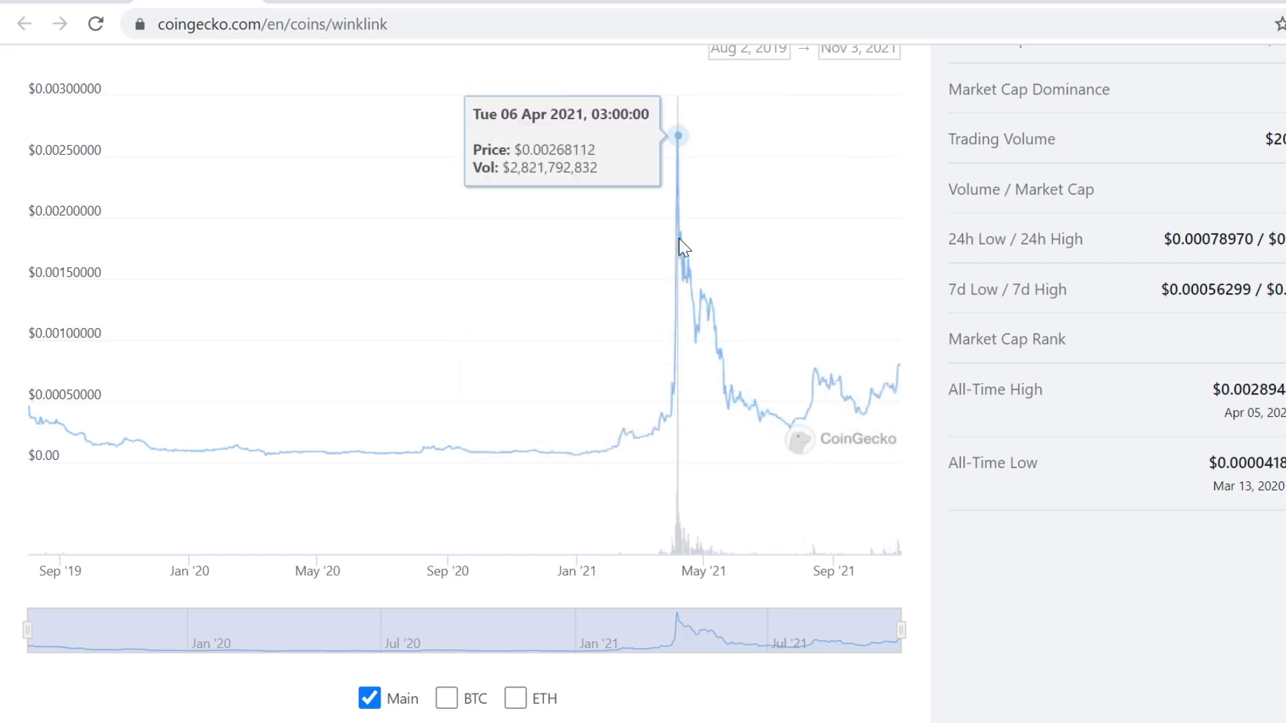
scroll(663, 246, up, 9)
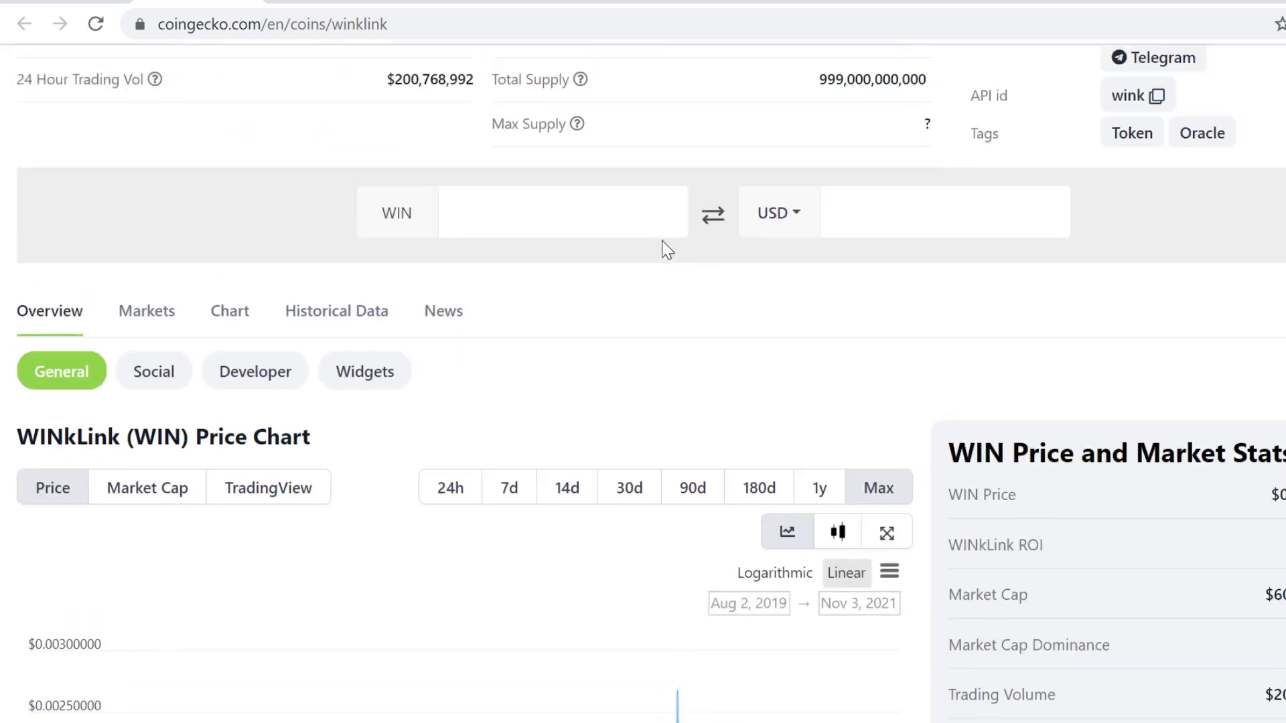
scroll(451, 230, down, 3)
scroll(741, 267, down, 6)
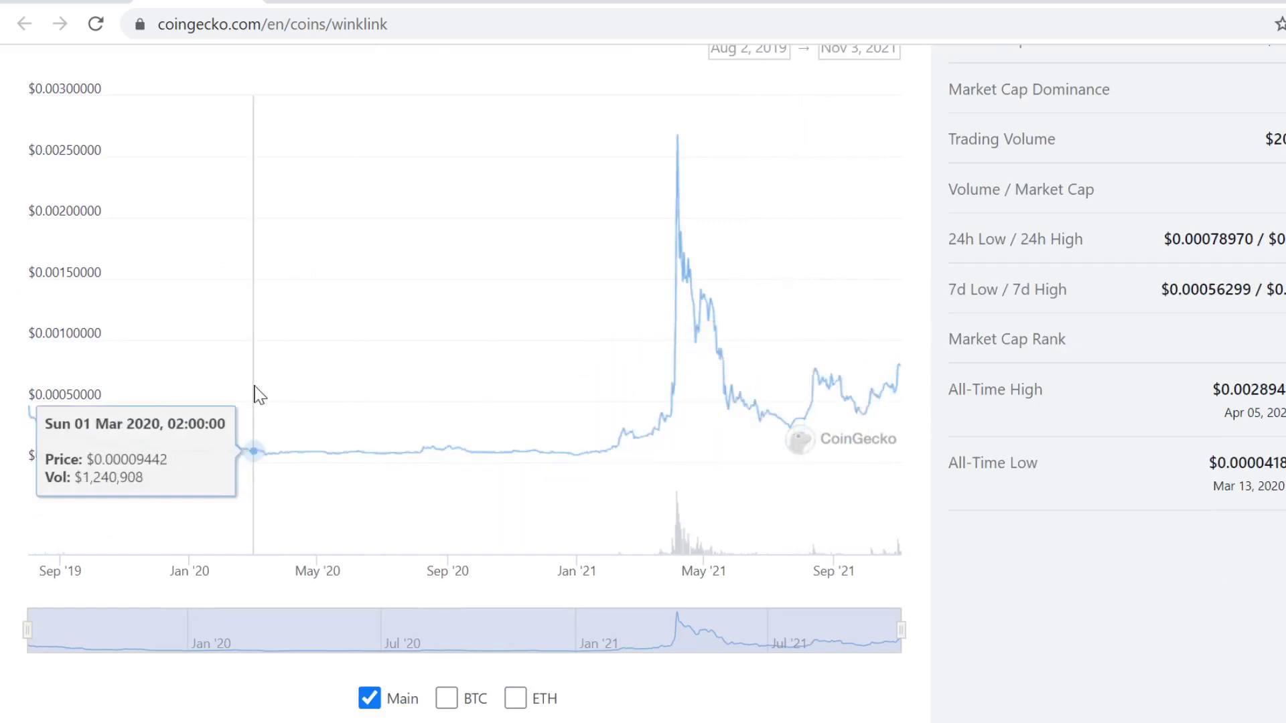
scroll(387, 362, up, 2)
scroll(392, 347, up, 4)
scroll(382, 278, up, 2)
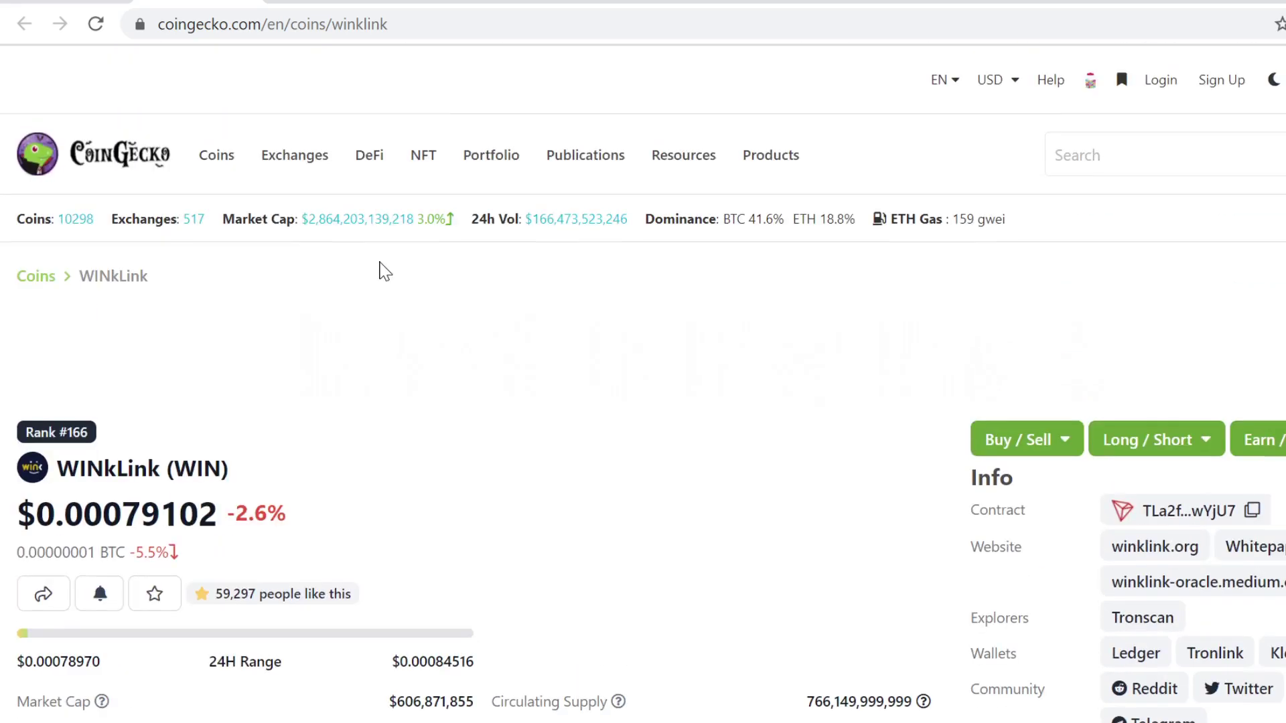
scroll(302, 342, down, 2)
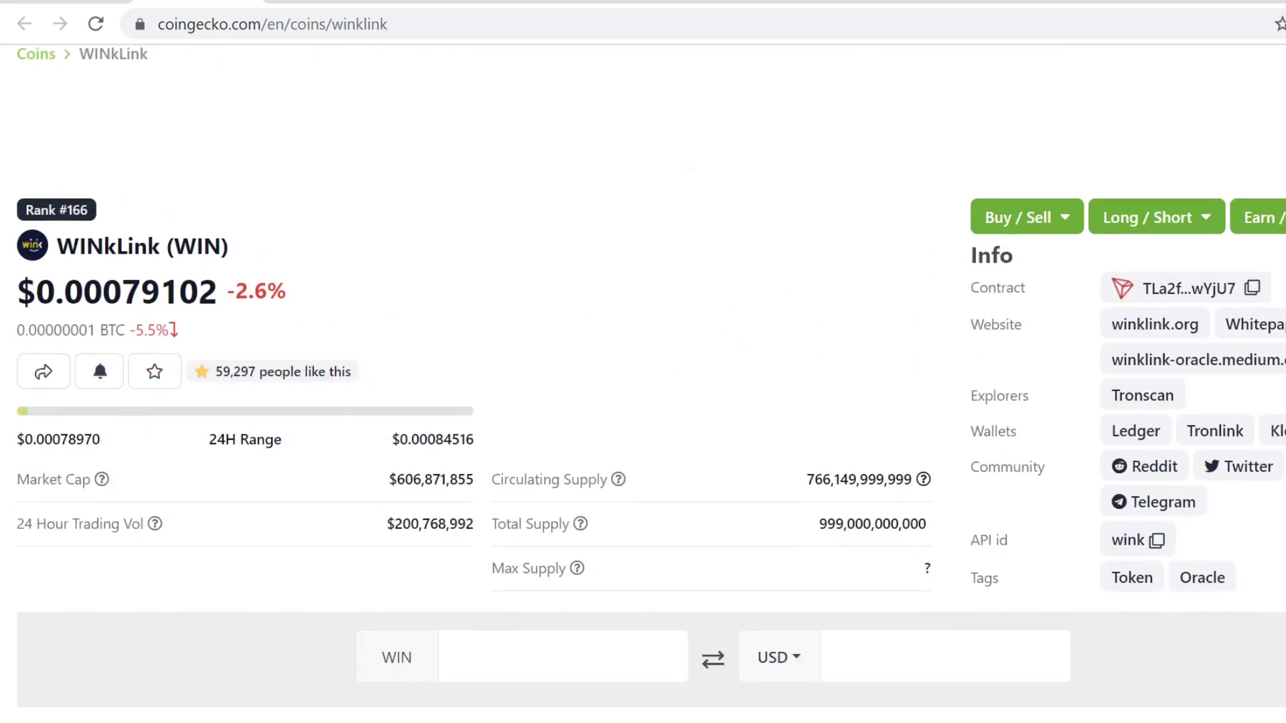
scroll(593, 382, up, 2)
click(1125, 165)
text(alu)
click(1147, 347)
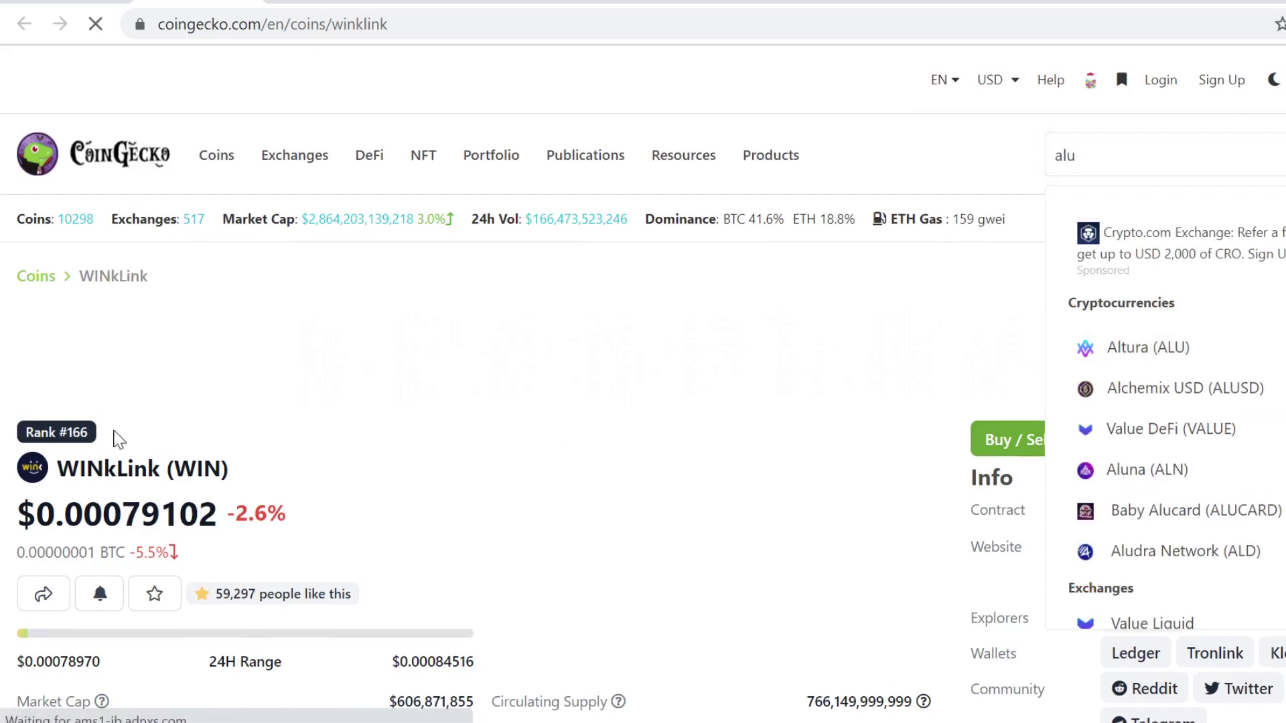
scroll(297, 399, down, 3)
scroll(451, 328, down, 4)
click(906, 604)
scroll(764, 511, up, 6)
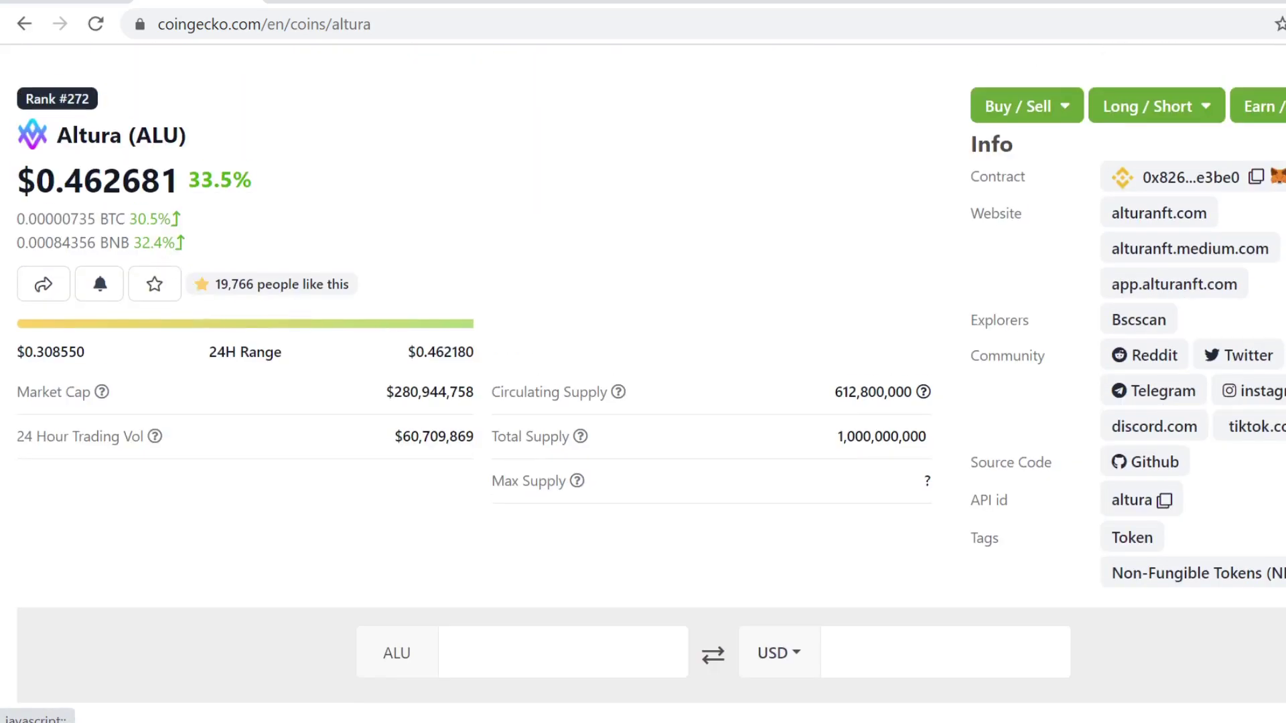
scroll(854, 176, down, 10)
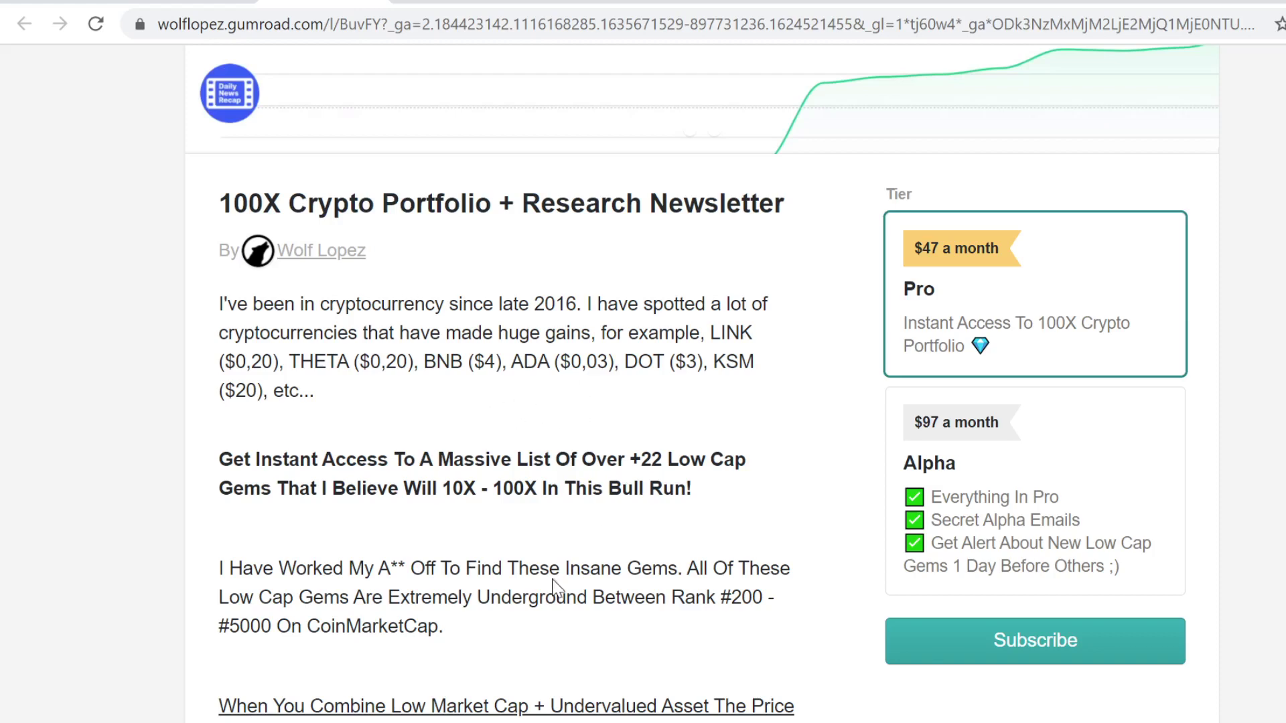
scroll(506, 452, up, 3)
scroll(506, 452, down, 3)
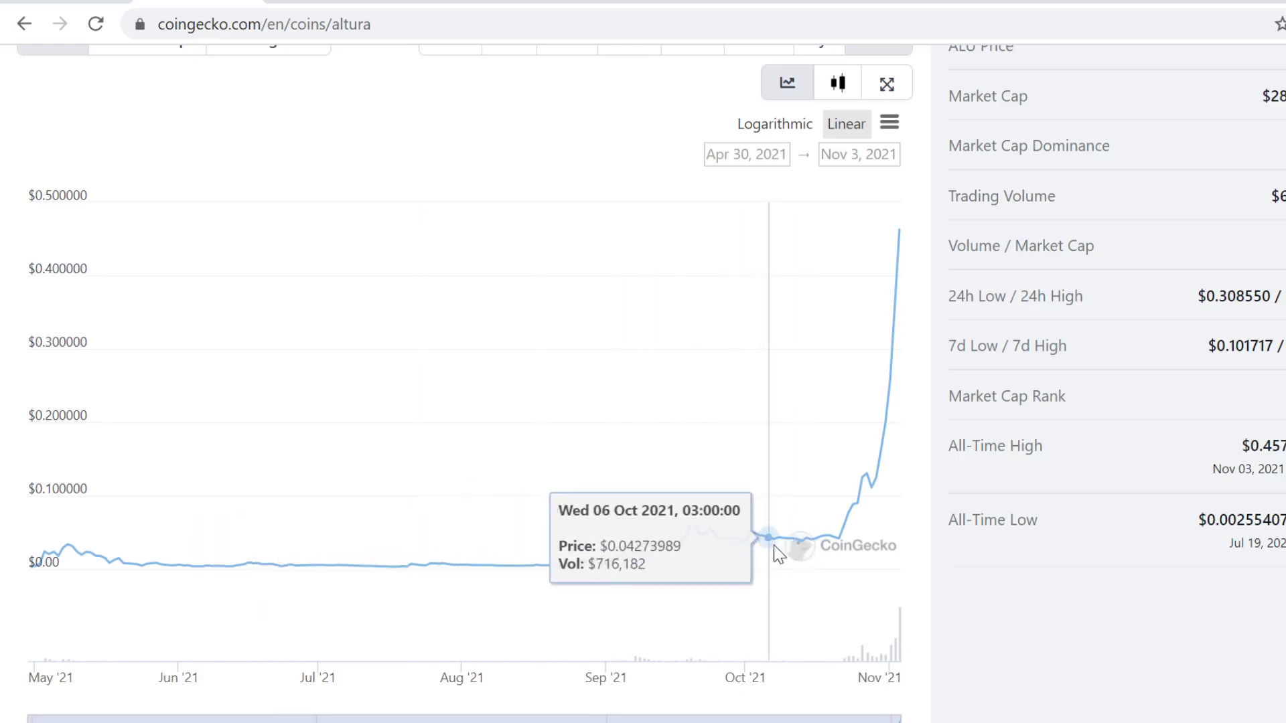
scroll(781, 546, up, 3)
scroll(694, 548, up, 5)
scroll(79, 186, up, 2)
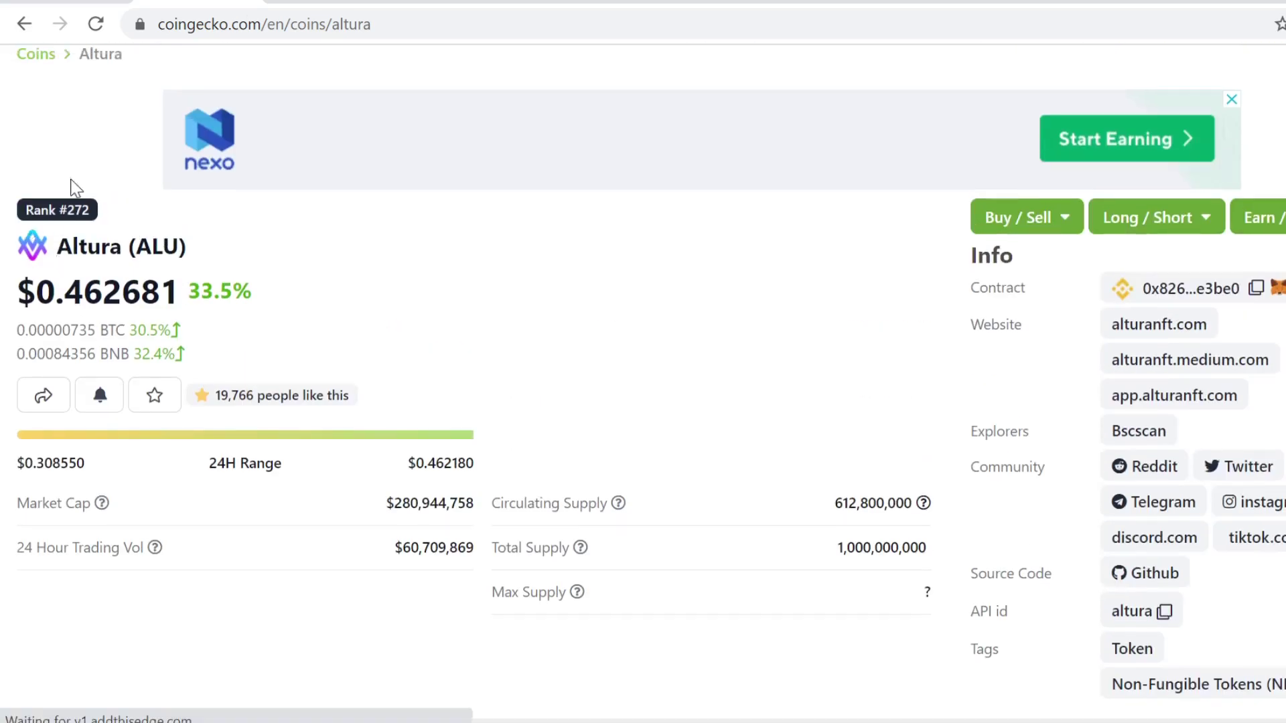
scroll(652, 261, down, 5)
scroll(838, 399, down, 4)
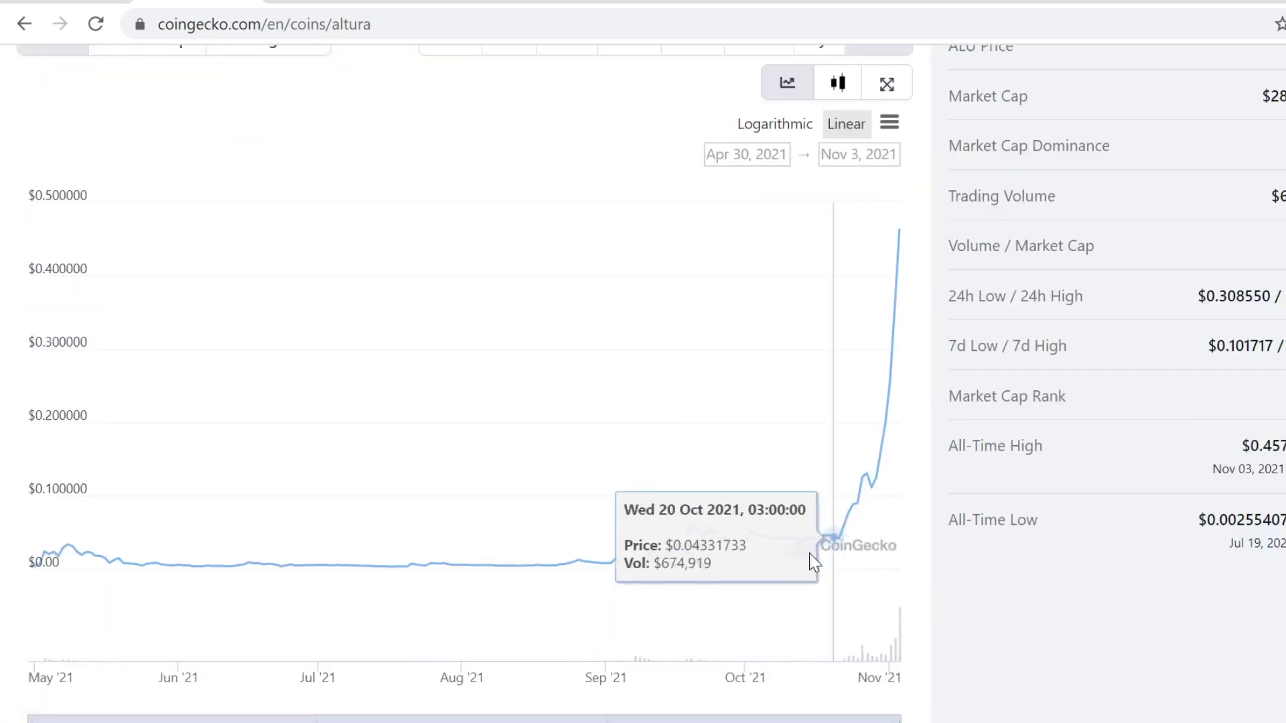
scroll(833, 546, up, 1)
scroll(809, 601, down, 2)
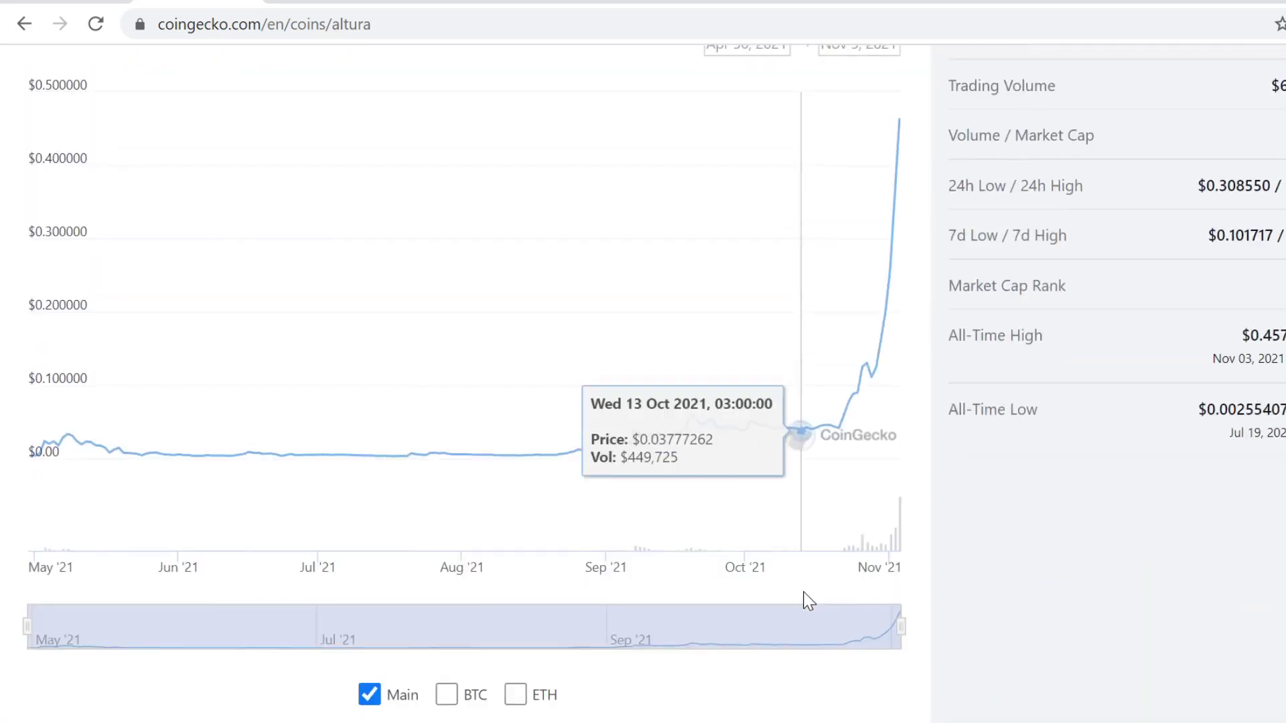
scroll(815, 504, up, 5)
scroll(597, 279, up, 3)
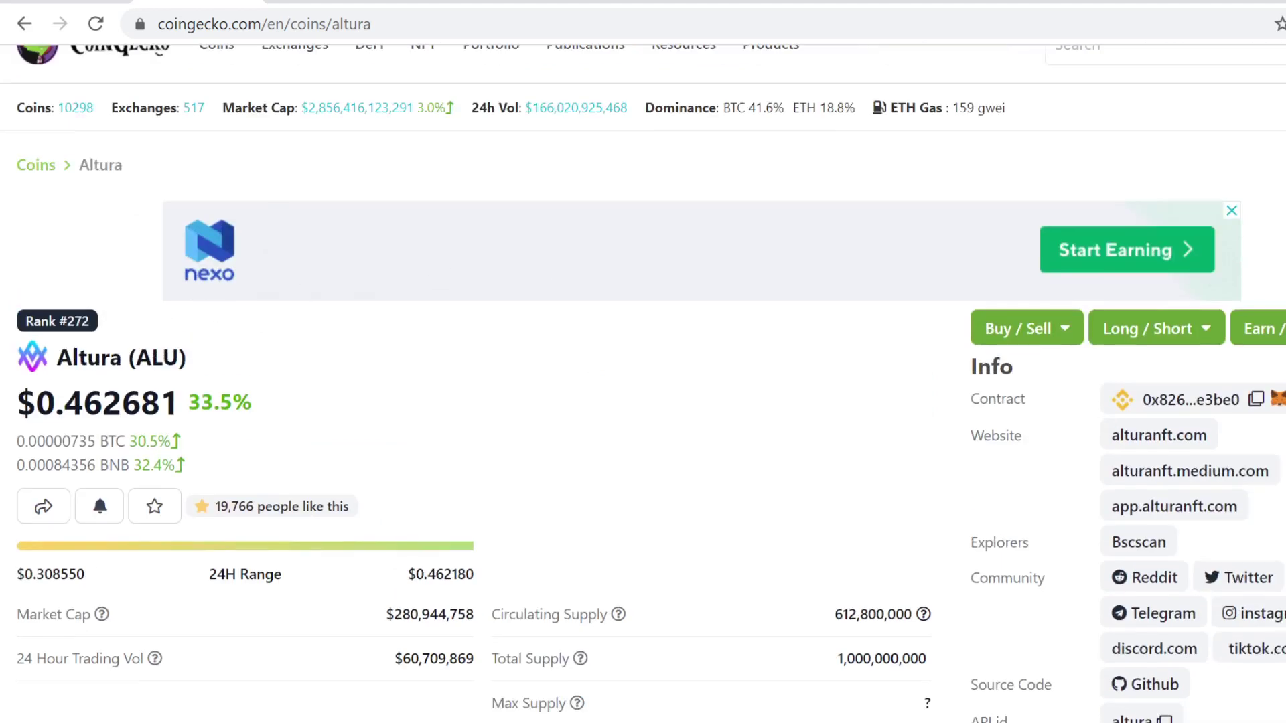
Step: Navigate back from Altura to the WINkLink (WIN) coin page with Alt+Left
key(alt+Left)
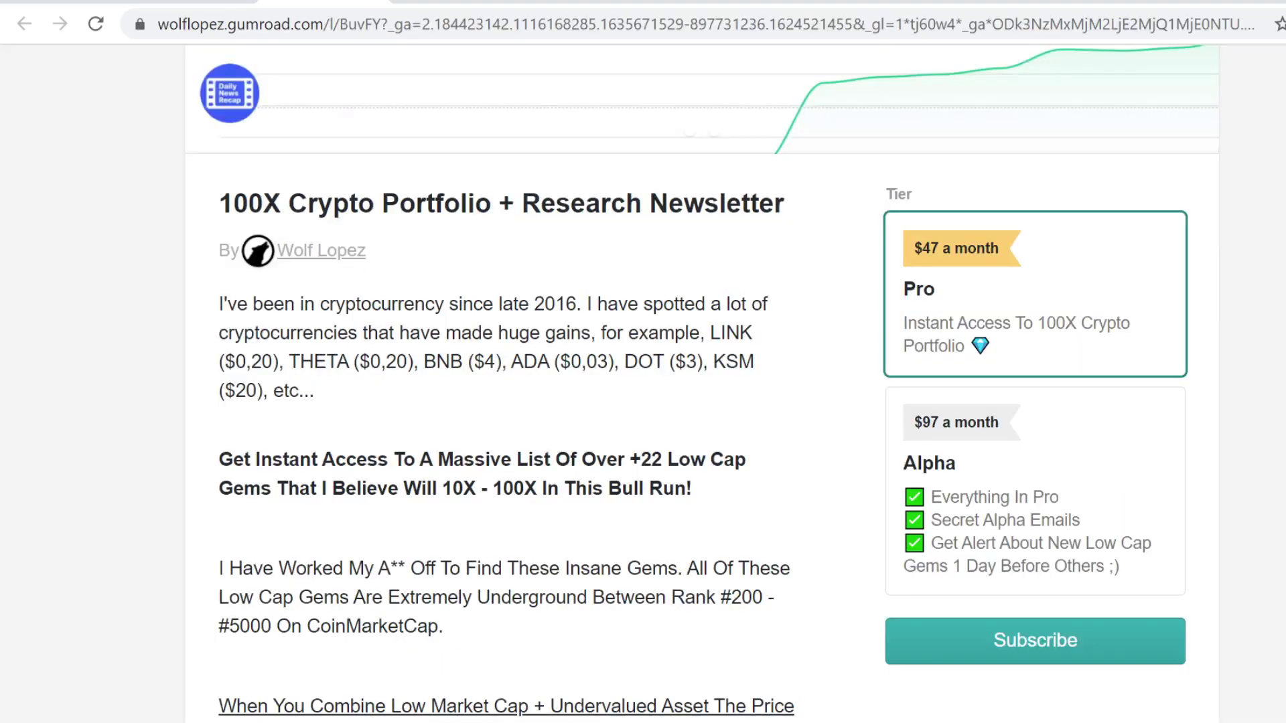
scroll(365, 364, up, 3)
scroll(264, 351, down, 2)
scroll(296, 207, down, 1)
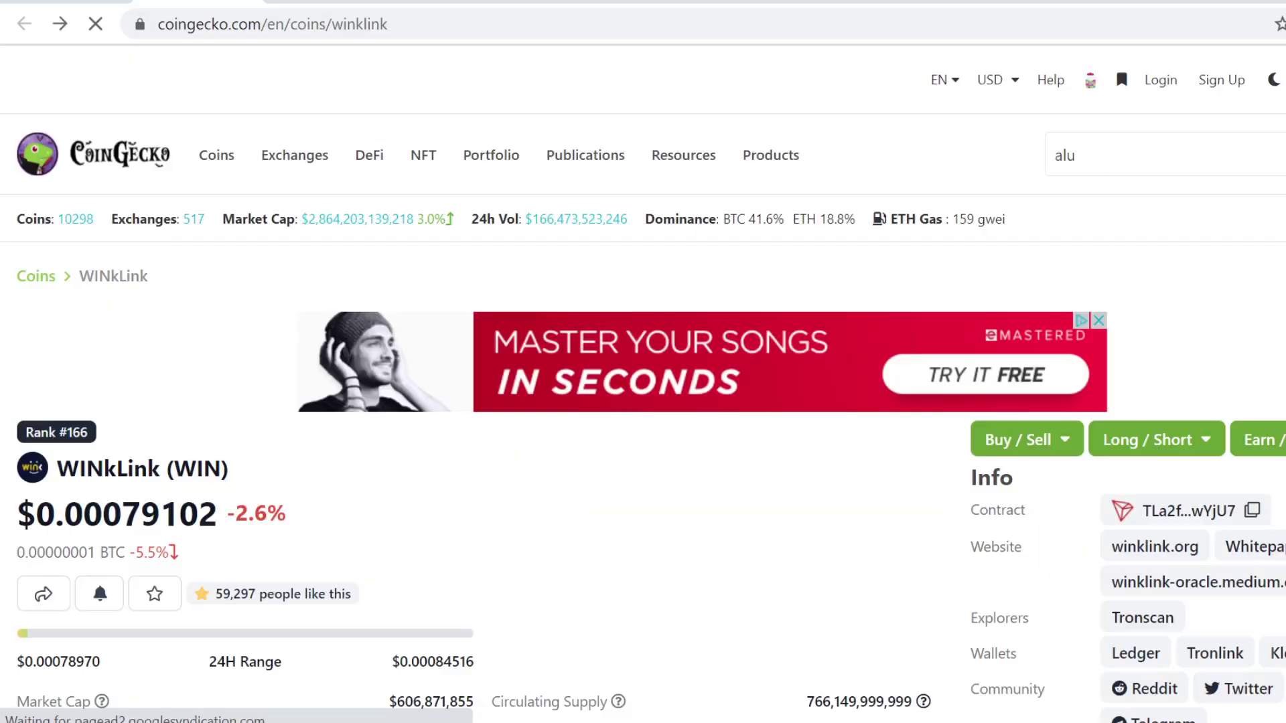
scroll(553, 405, down, 2)
scroll(558, 407, down, 1)
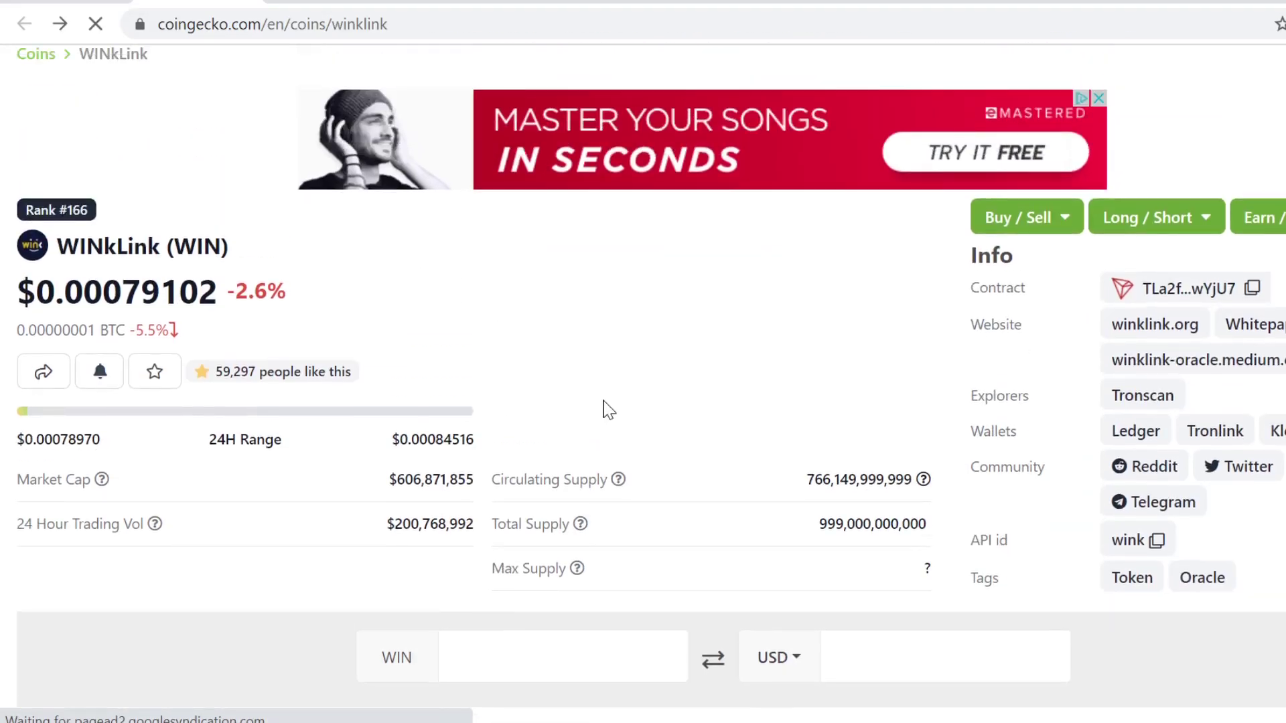